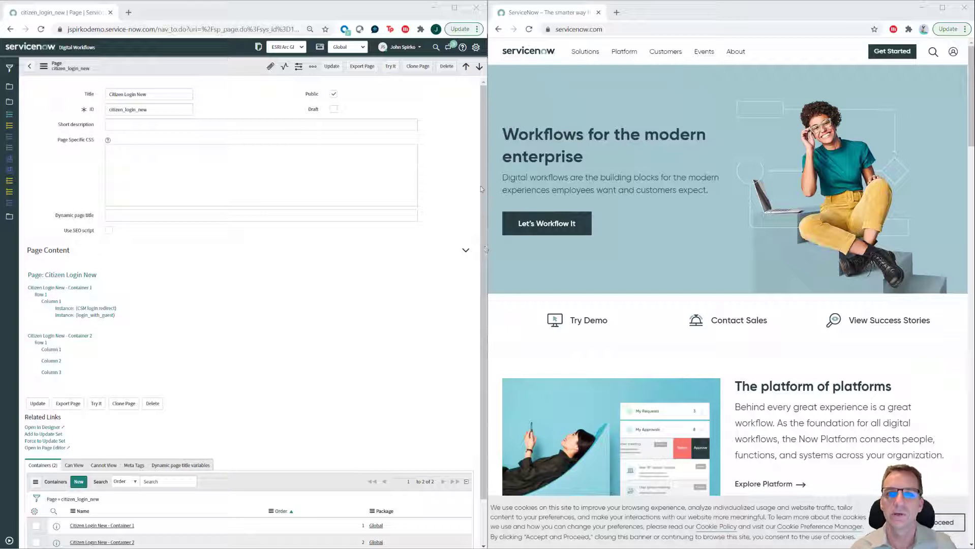
- Load the Copy of Report Graffiti! catalog item by pasting its citizen portal URL
{"action": "mouse_move", "coordinate": [484, 147]}
{"action": "left_mouse_down"}
{"action": "mouse_move", "coordinate": [484, 183]}
{"action": "mouse_move", "coordinate": [491, 138]}
{"action": "left_mouse_up"}
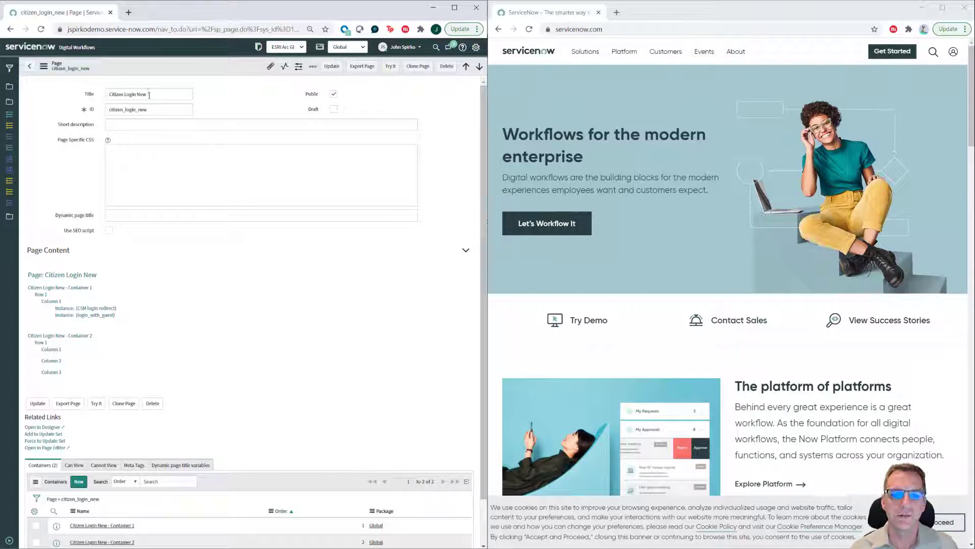
{"action": "scroll", "coordinate": [241, 261], "scroll_direction": "down", "scroll_amount": 1}
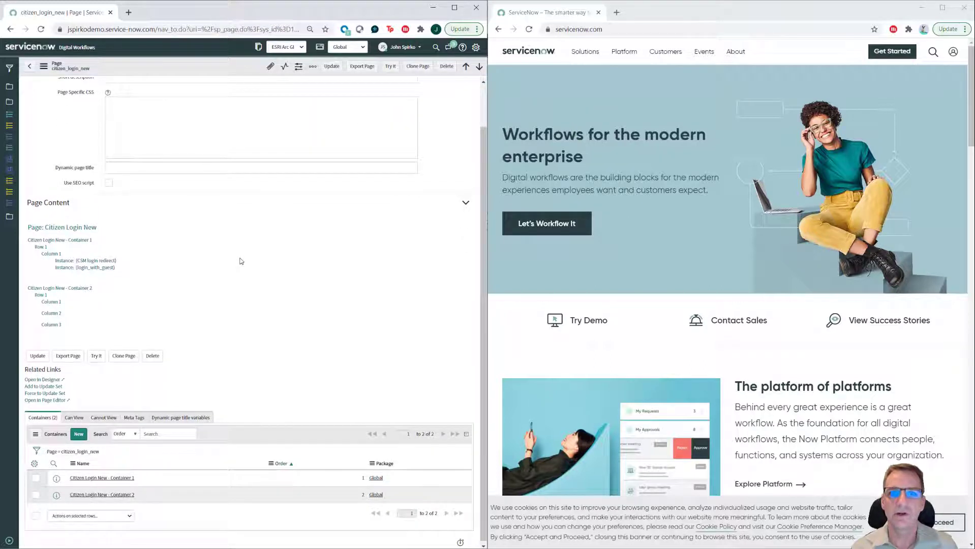
{"action": "scroll", "coordinate": [233, 249], "scroll_direction": "up", "scroll_amount": 1}
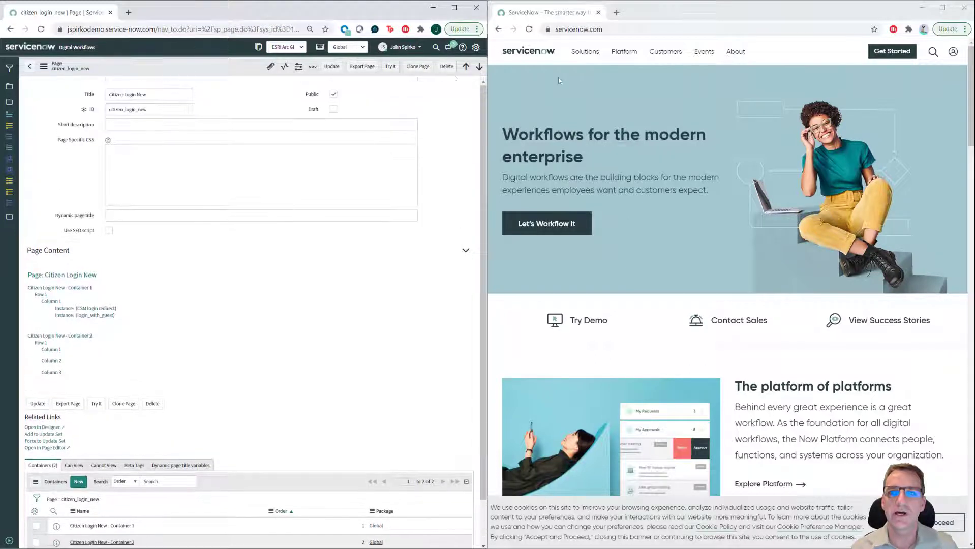
{"action": "left_click", "coordinate": [607, 30]}
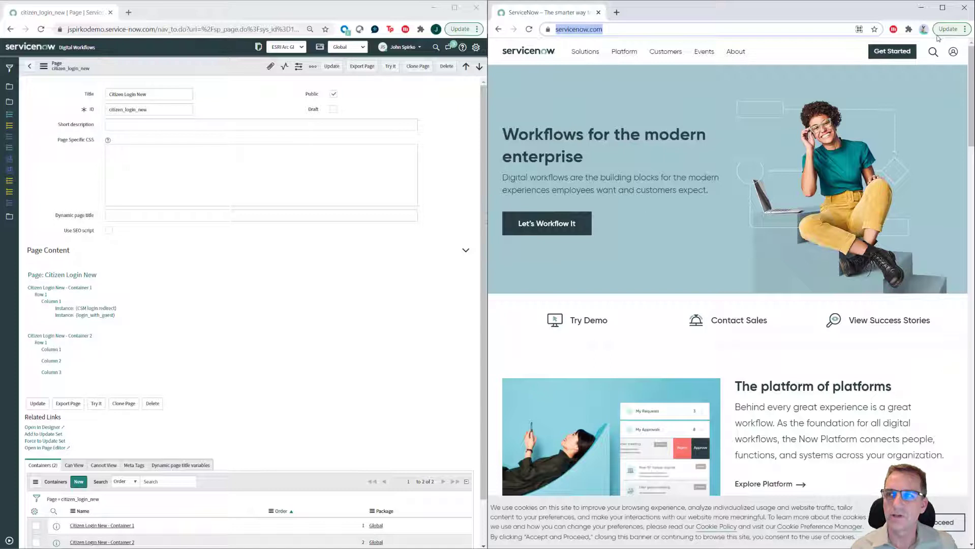
{"action": "type", "text": "https://jspirkodemo.service-now.com/citizen?id=sc_cat_item&sys_id=e5aaa1f71b5aa810e0f943f28d4bcb2e"}
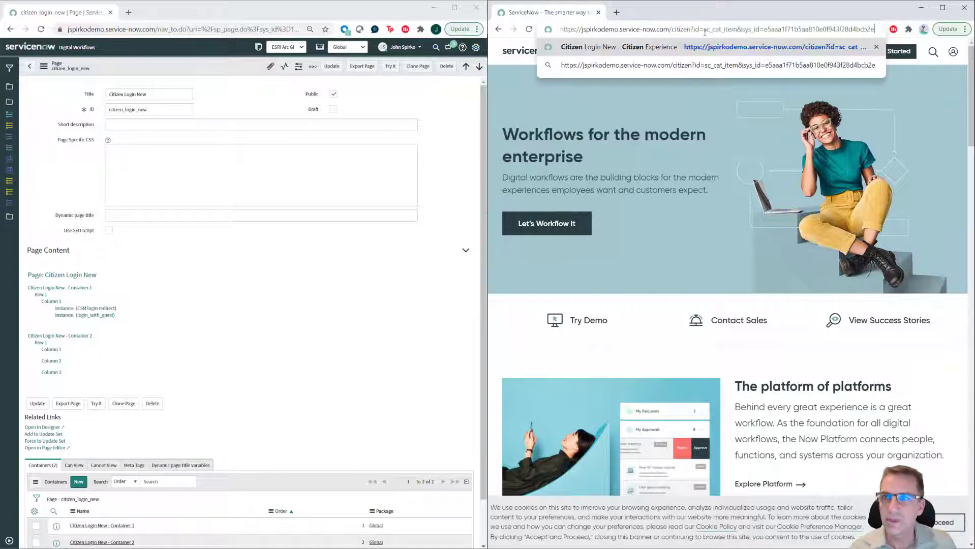
{"action": "key", "text": "Return"}
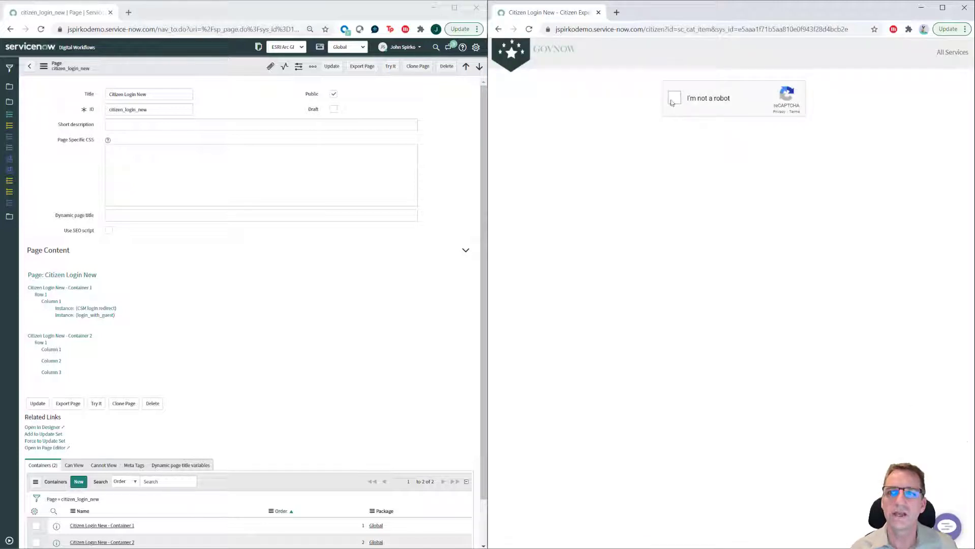
- Pass the reCAPTCHA by ticking it and selecting the hill and mountain images
{"action": "left_click", "coordinate": [675, 99]}
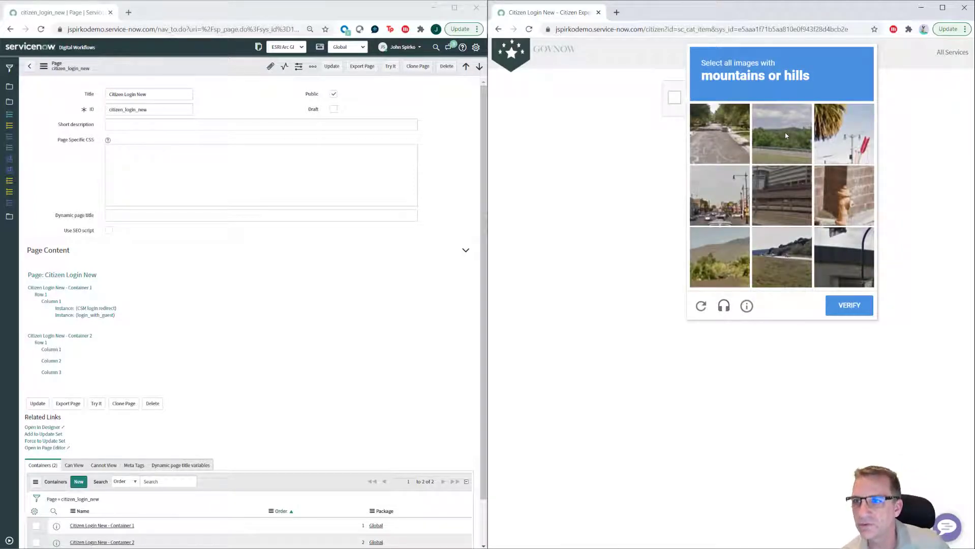
{"action": "left_click", "coordinate": [767, 146]}
{"action": "left_click", "coordinate": [725, 266]}
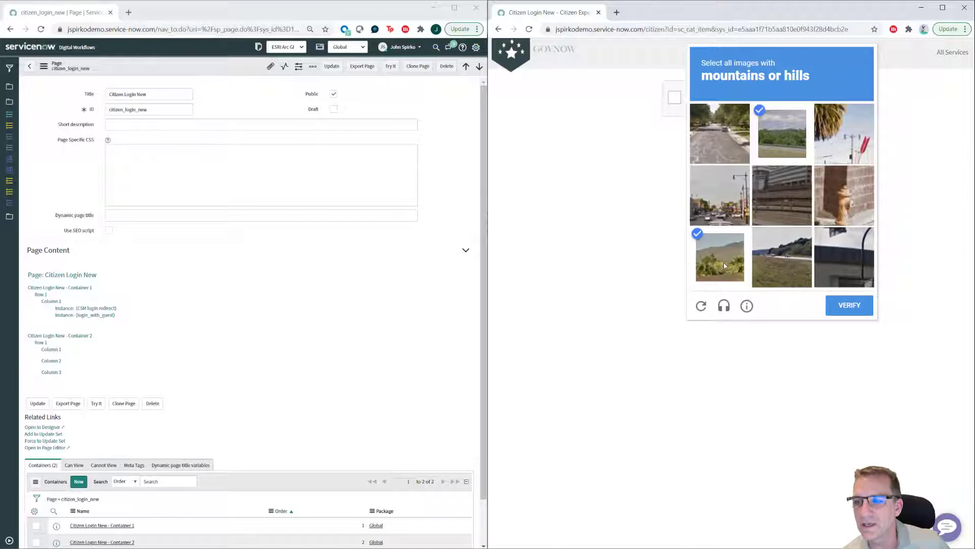
{"action": "left_click", "coordinate": [782, 258]}
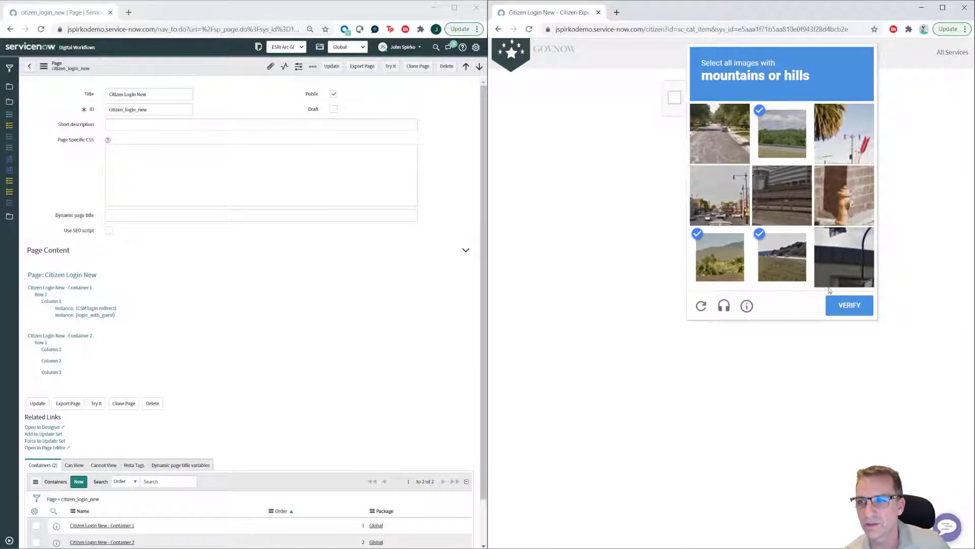
{"action": "left_click", "coordinate": [848, 307]}
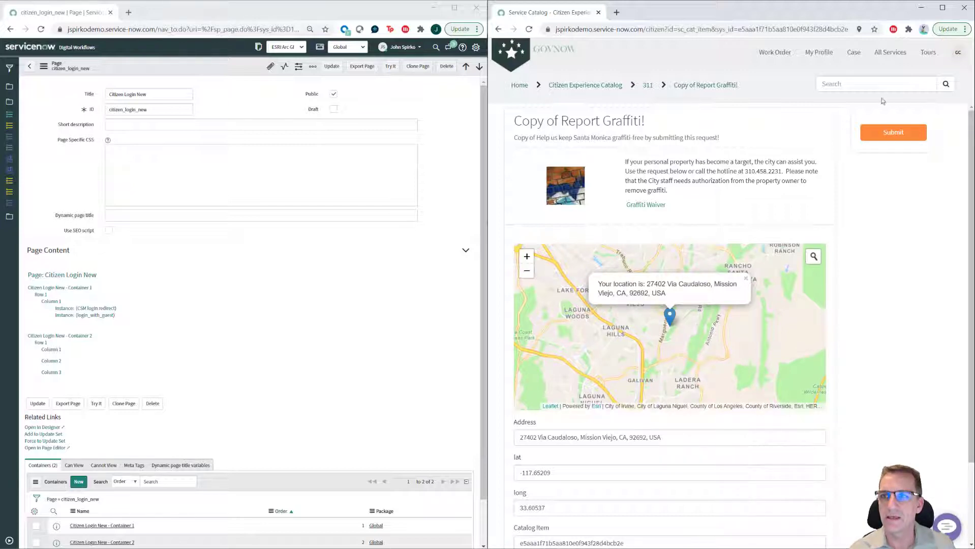
- Log out from the GC avatar menu, confirming Leave on both leave-site and leave-page prompts
{"action": "left_click", "coordinate": [959, 53]}
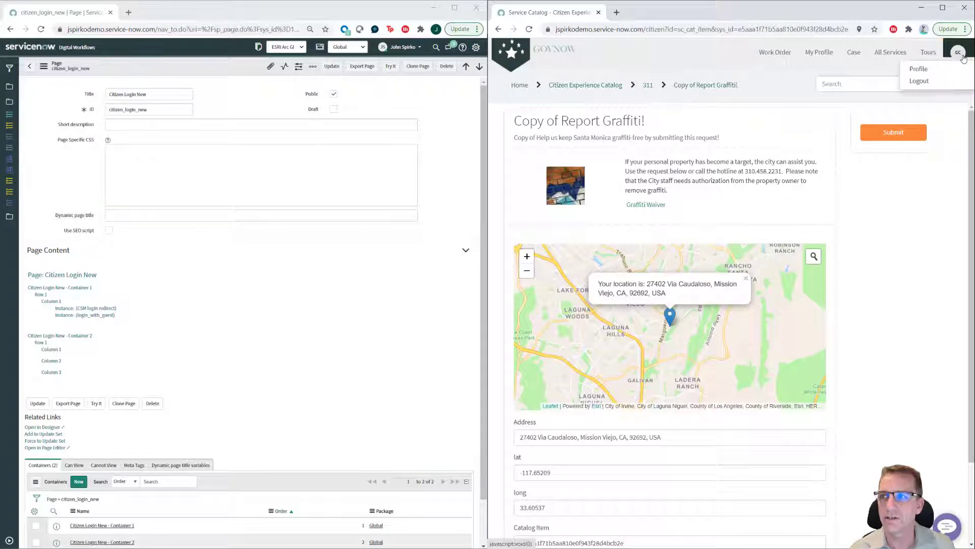
{"action": "left_click", "coordinate": [939, 87]}
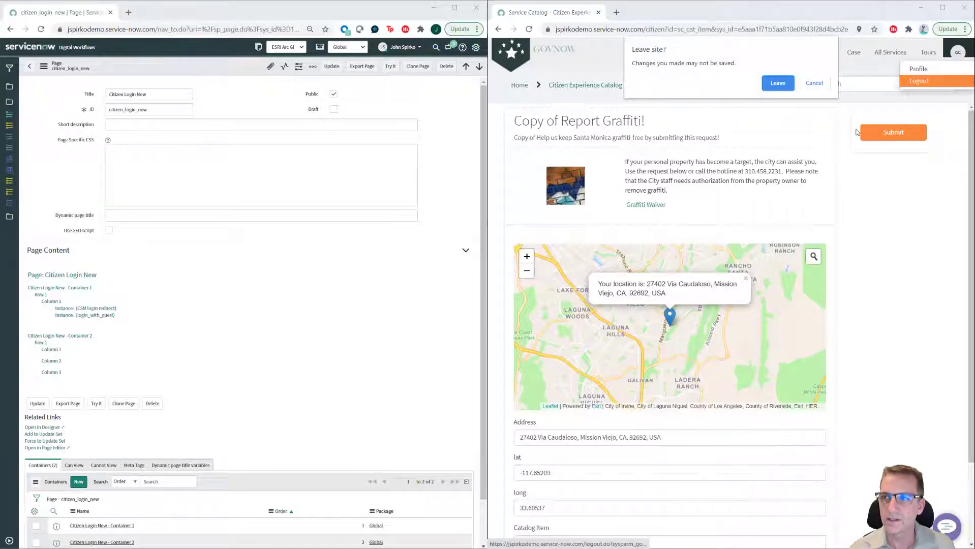
{"action": "left_click", "coordinate": [781, 83]}
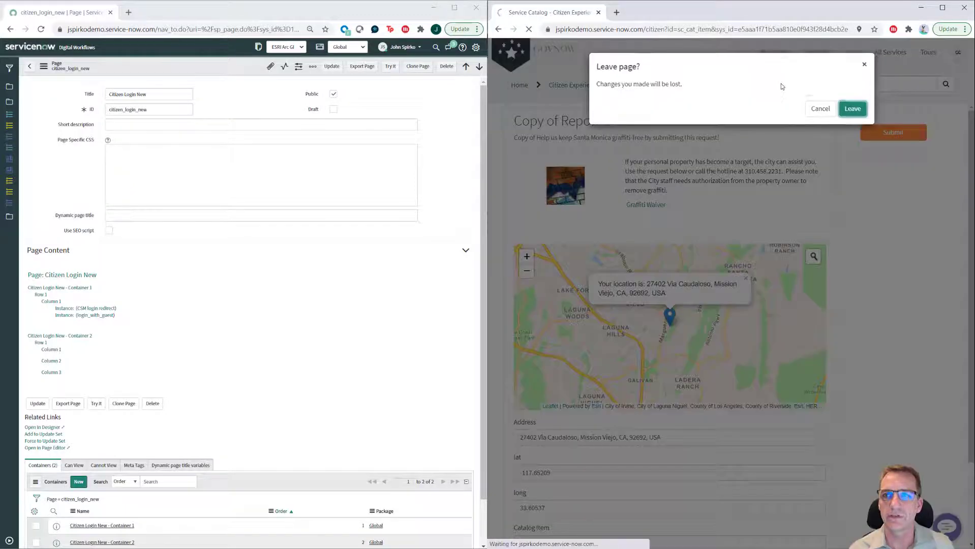
{"action": "left_click", "coordinate": [853, 109]}
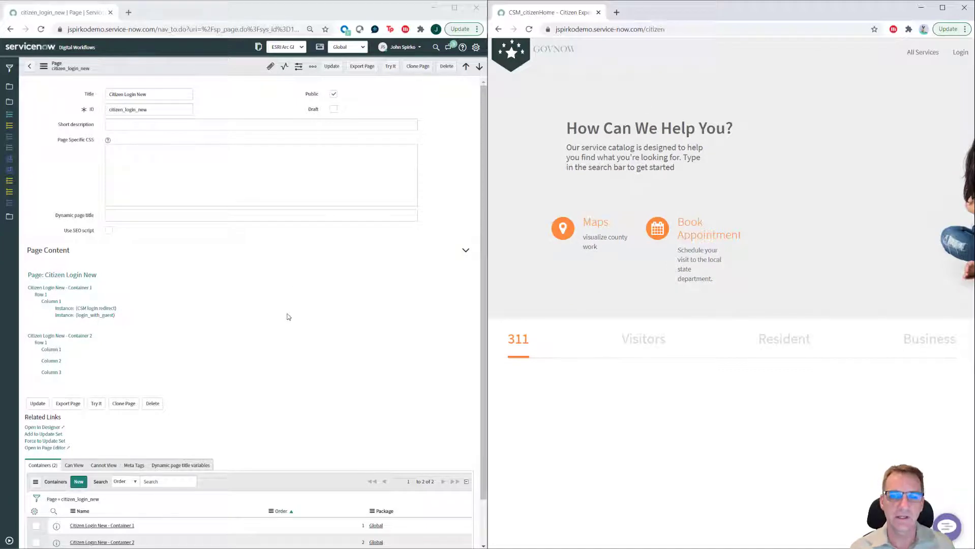
{"action": "scroll", "coordinate": [287, 317], "scroll_direction": "down", "scroll_amount": 1}
{"action": "scroll", "coordinate": [291, 318], "scroll_direction": "up", "scroll_amount": 1}
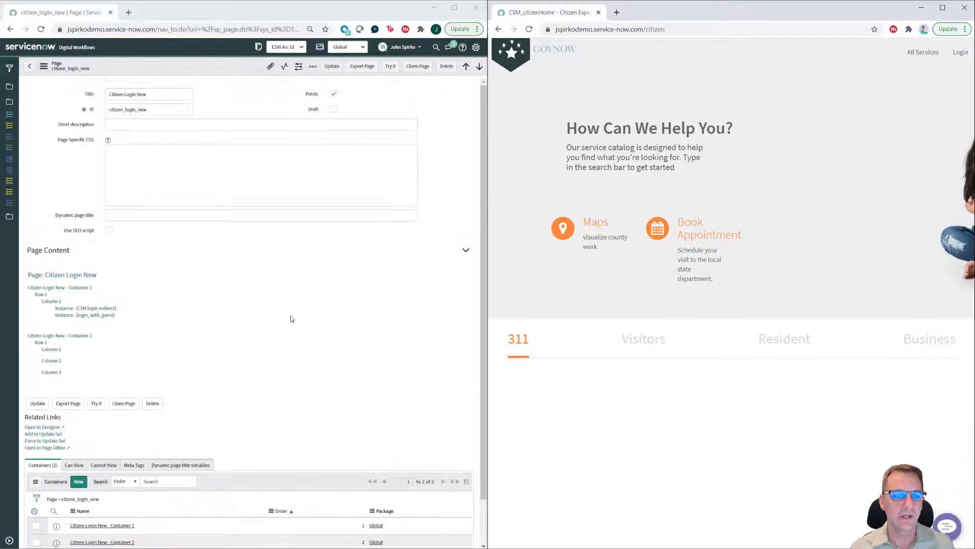
- Open the login_with_guest widget record and scroll to the end of its Client controller
{"action": "left_click", "coordinate": [102, 320]}
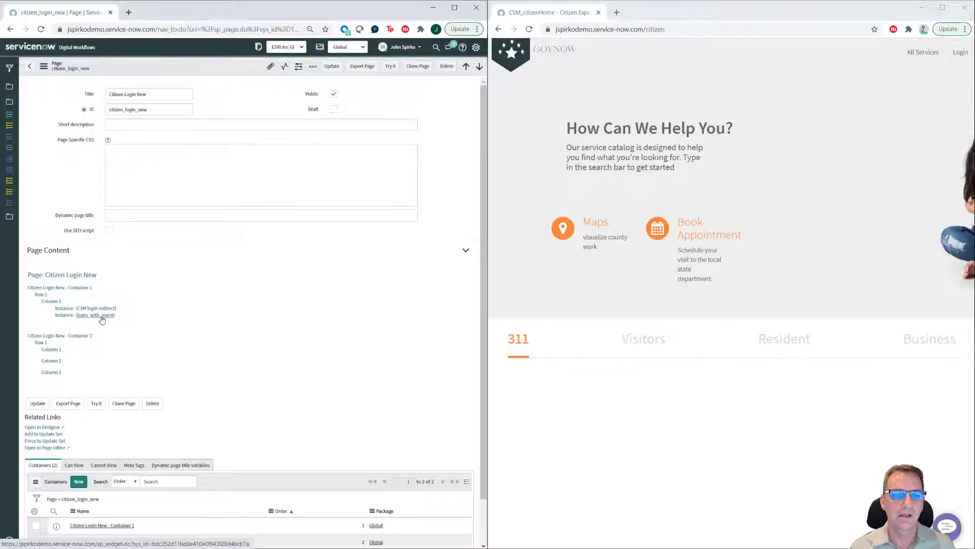
{"action": "left_click", "coordinate": [102, 319]}
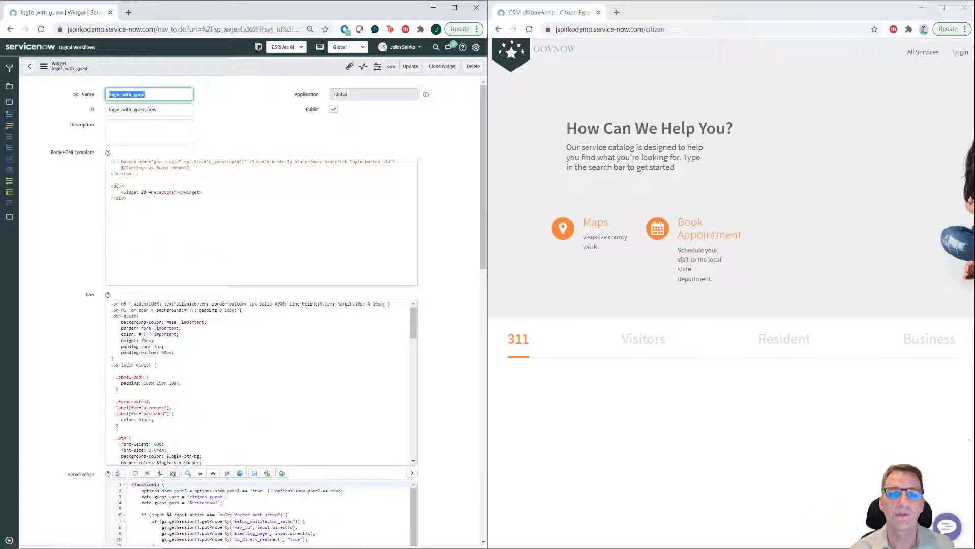
{"action": "scroll", "coordinate": [181, 242], "scroll_direction": "down", "scroll_amount": 3}
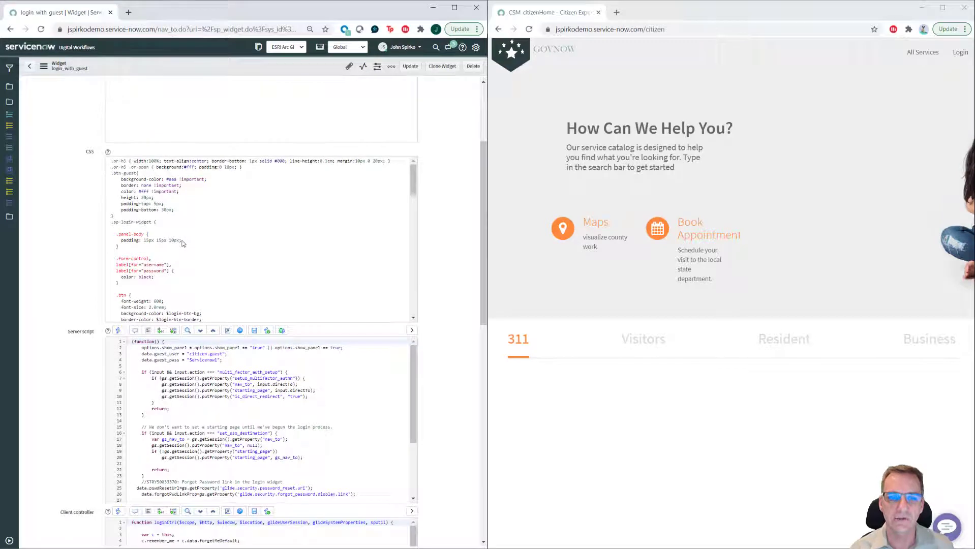
{"action": "scroll", "coordinate": [182, 244], "scroll_direction": "down", "scroll_amount": 5}
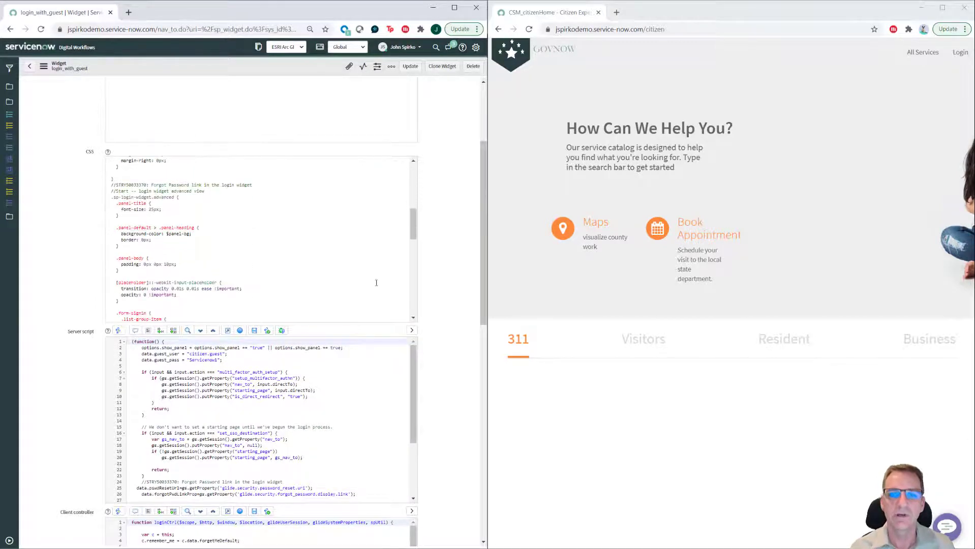
{"action": "scroll", "coordinate": [455, 269], "scroll_direction": "down", "scroll_amount": 4}
{"action": "scroll", "coordinate": [409, 288], "scroll_direction": "down", "scroll_amount": 3}
{"action": "scroll", "coordinate": [296, 280], "scroll_direction": "down", "scroll_amount": 5}
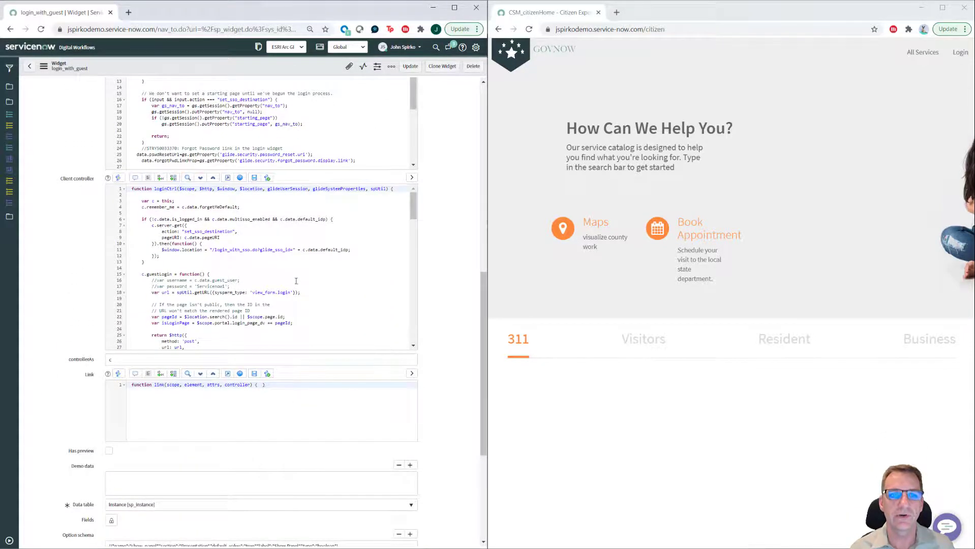
{"action": "scroll", "coordinate": [296, 280], "scroll_direction": "down", "scroll_amount": 10}
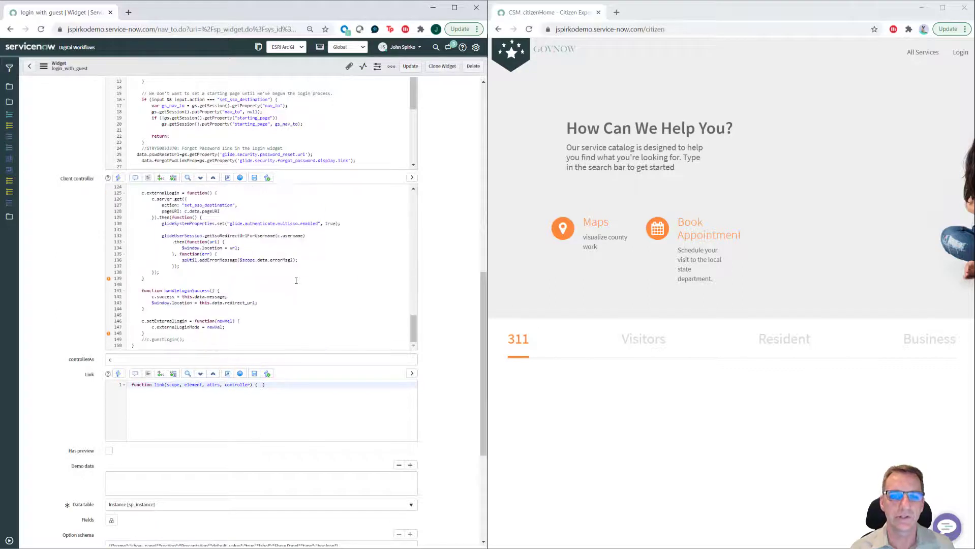
- Remove the // before the final c.guestLogin(); call in the Client controller
{"action": "left_click", "coordinate": [143, 338]}
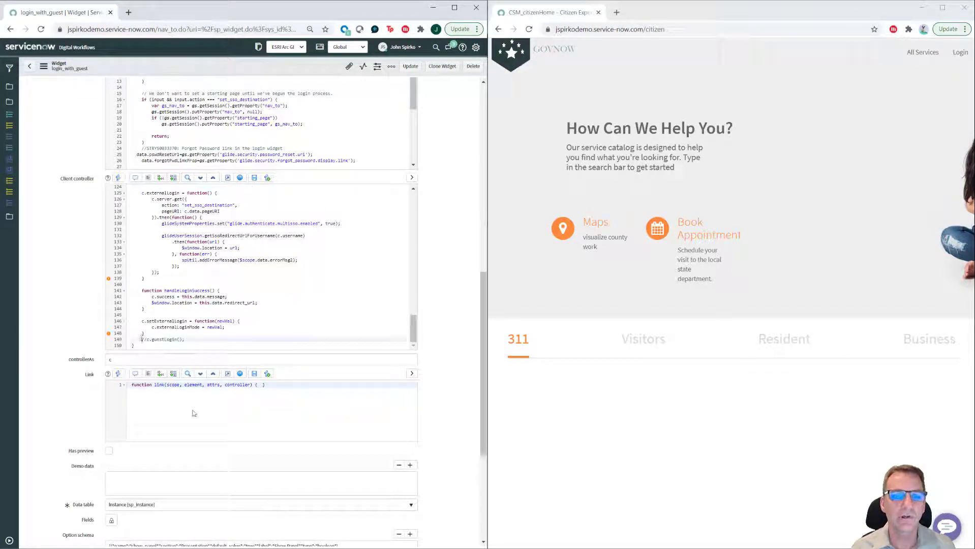
{"action": "left_click", "coordinate": [193, 413]}
{"action": "key", "text": "Delete"}
{"action": "key", "text": "Delete"}
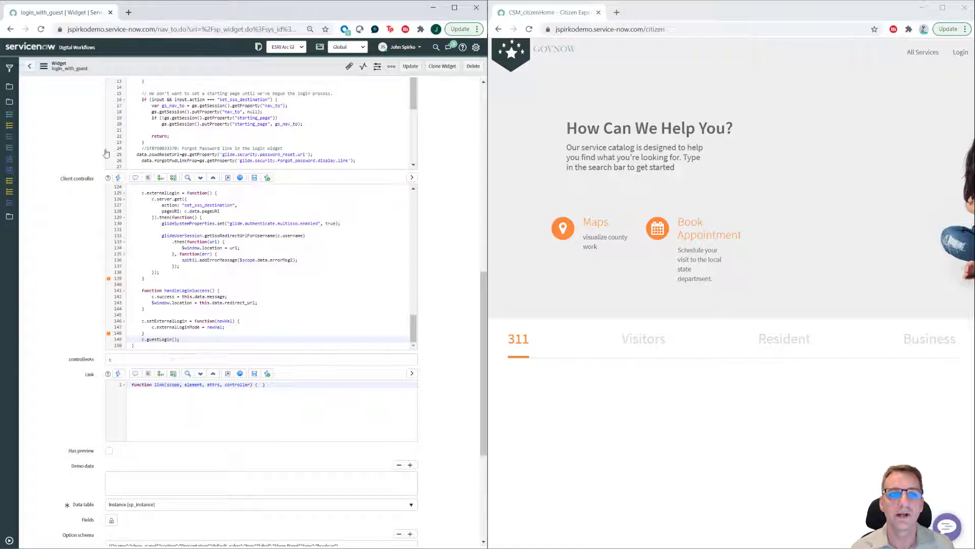
{"action": "left_click", "coordinate": [44, 66]}
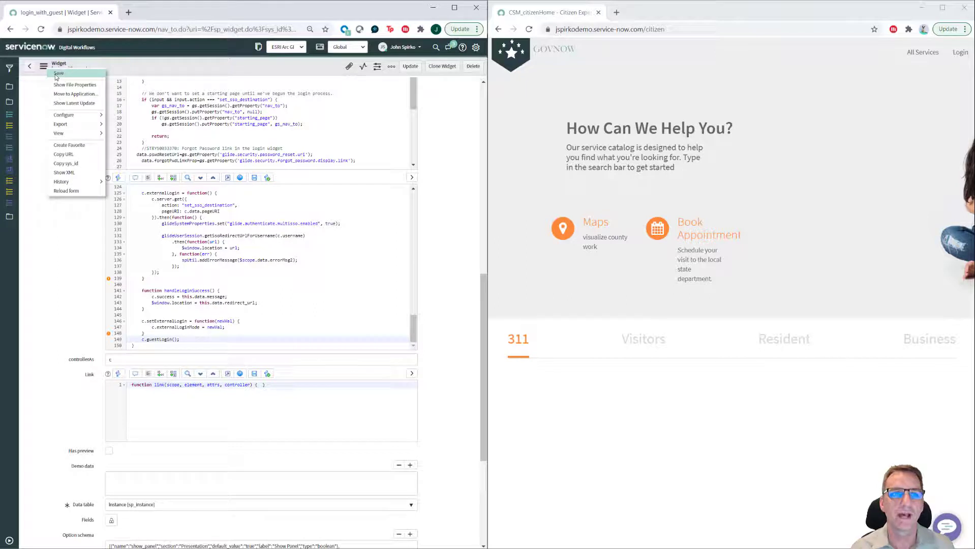
- Save the login_with_guest widget and copy the citizen portal address
{"action": "left_click", "coordinate": [58, 73]}
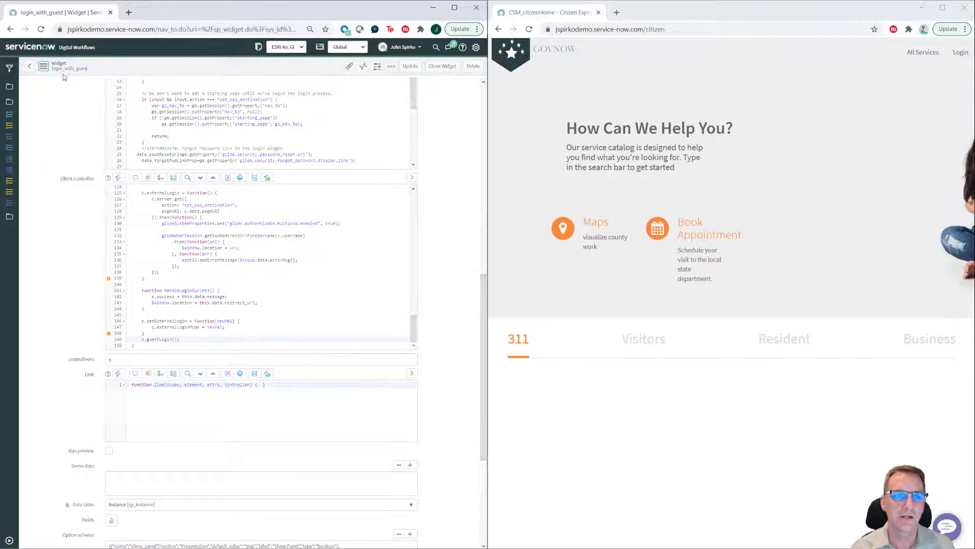
{"action": "left_click", "coordinate": [597, 30]}
{"action": "right_click", "coordinate": [597, 30]}
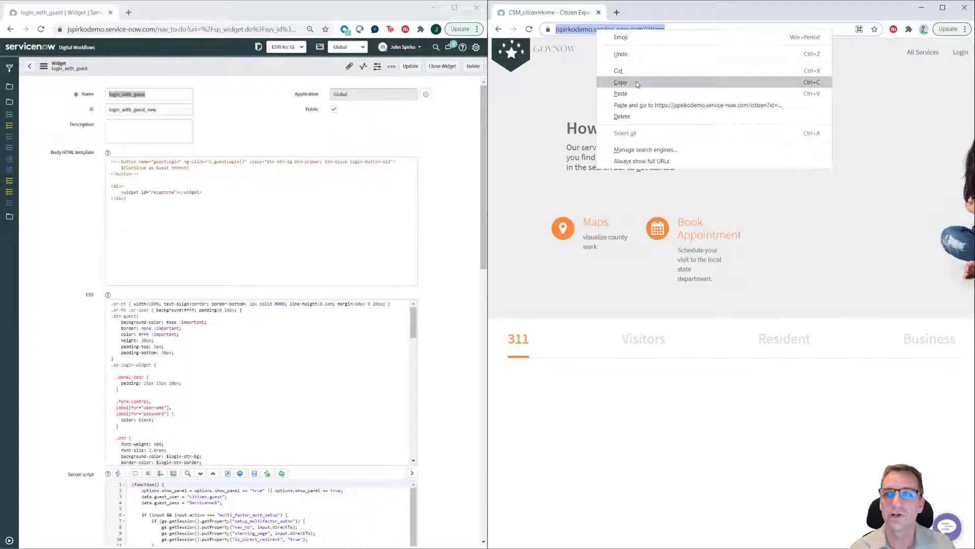
{"action": "left_click", "coordinate": [620, 83]}
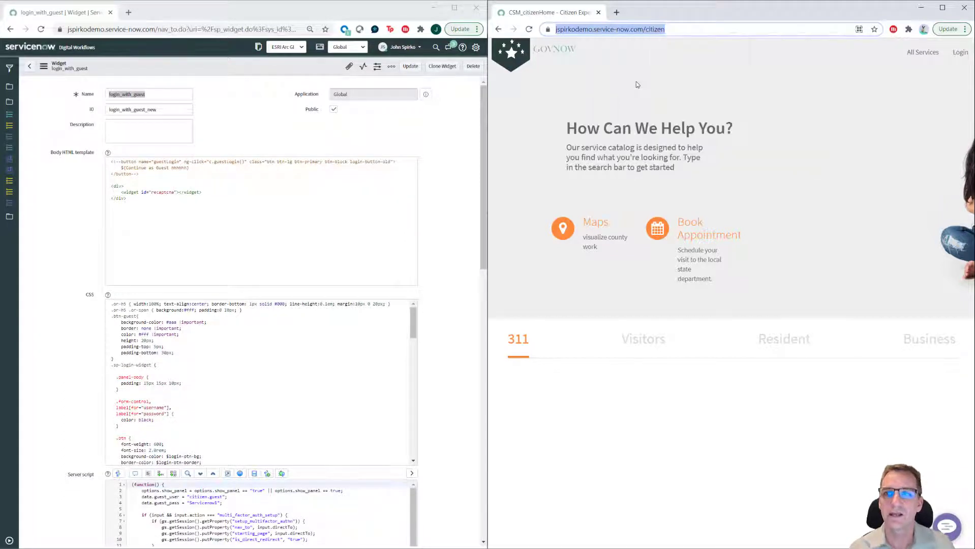
- Reload the citizen portal from the copied address, then return to the catalog item page
{"action": "right_click", "coordinate": [638, 32]}
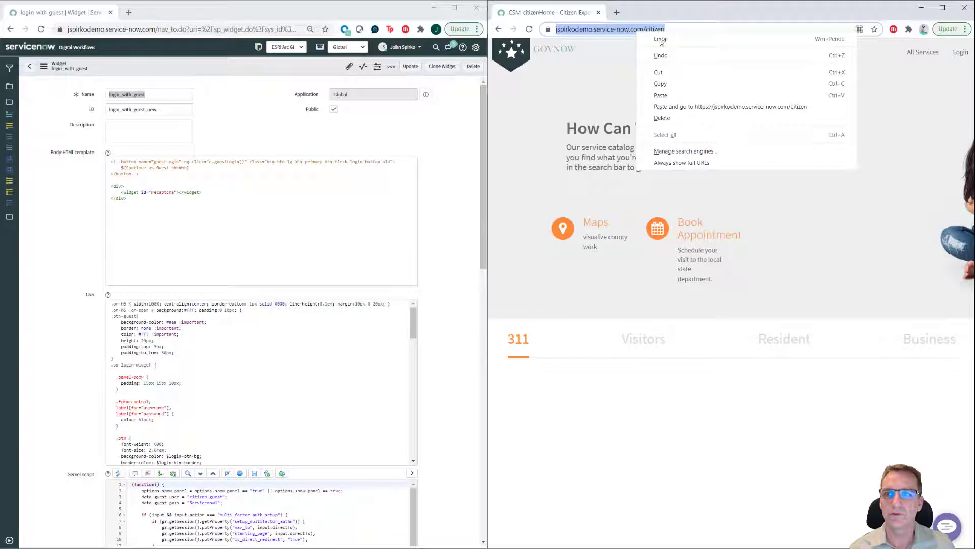
{"action": "left_click", "coordinate": [682, 107]}
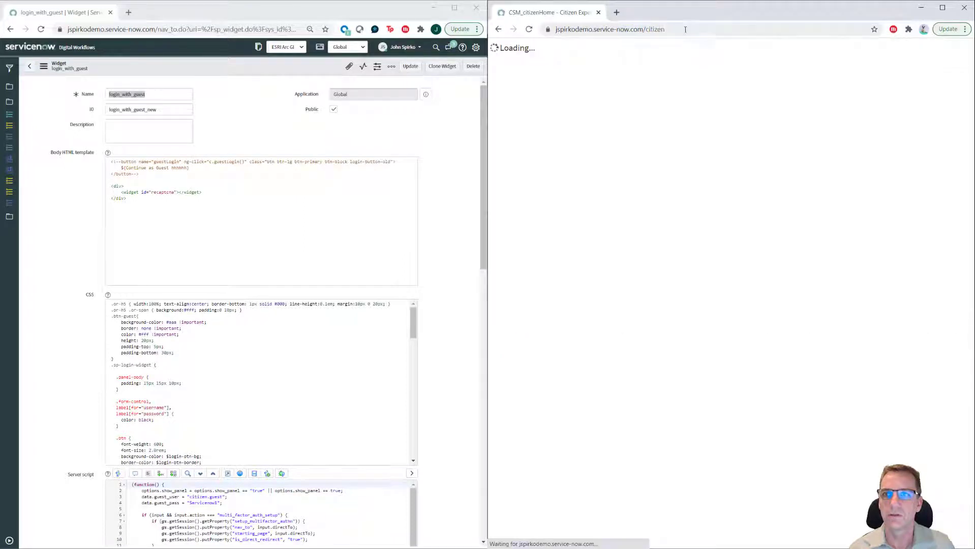
{"action": "left_click", "coordinate": [624, 29]}
{"action": "left_click", "coordinate": [501, 29]}
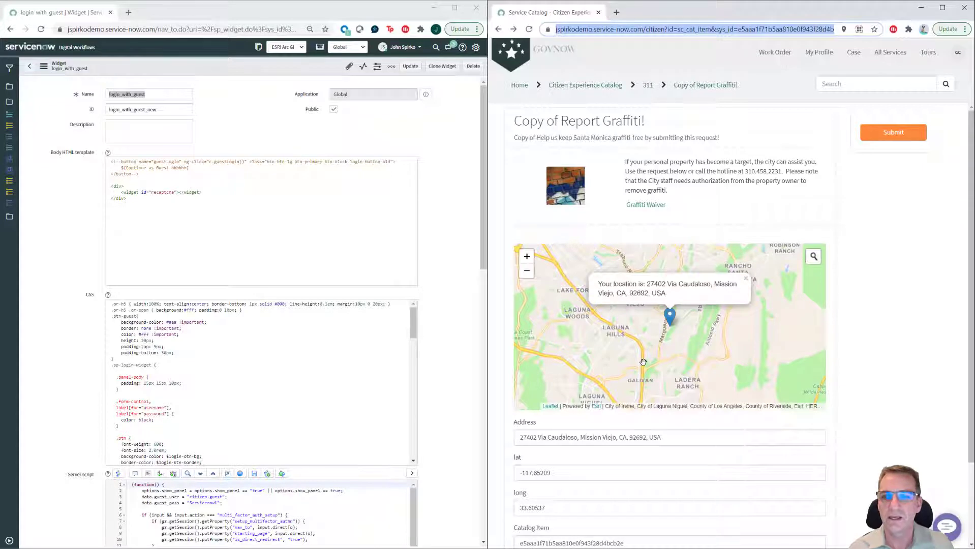
- Scroll through the widget's Server script and Client controller code to review it
{"action": "scroll", "coordinate": [643, 362], "scroll_direction": "down", "scroll_amount": 1}
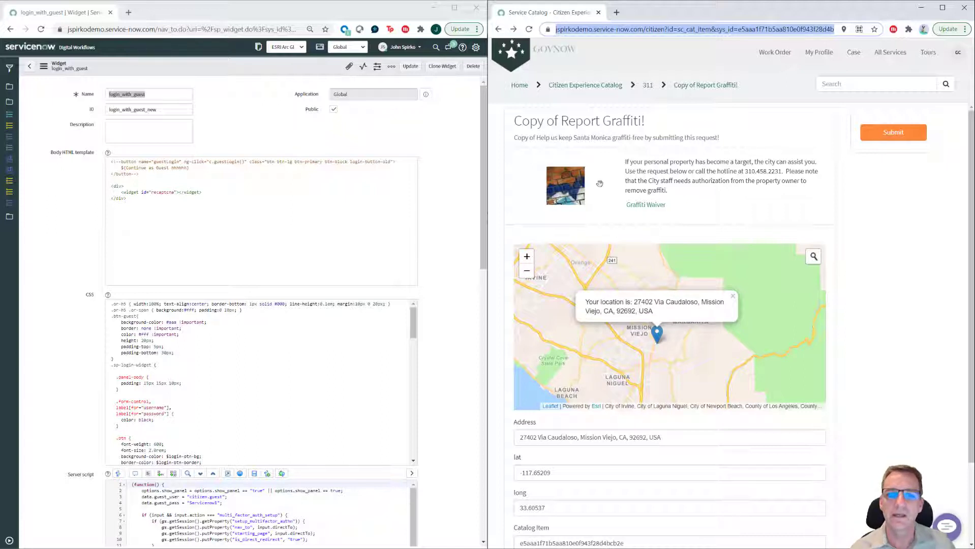
{"action": "scroll", "coordinate": [434, 229], "scroll_direction": "down", "scroll_amount": 4}
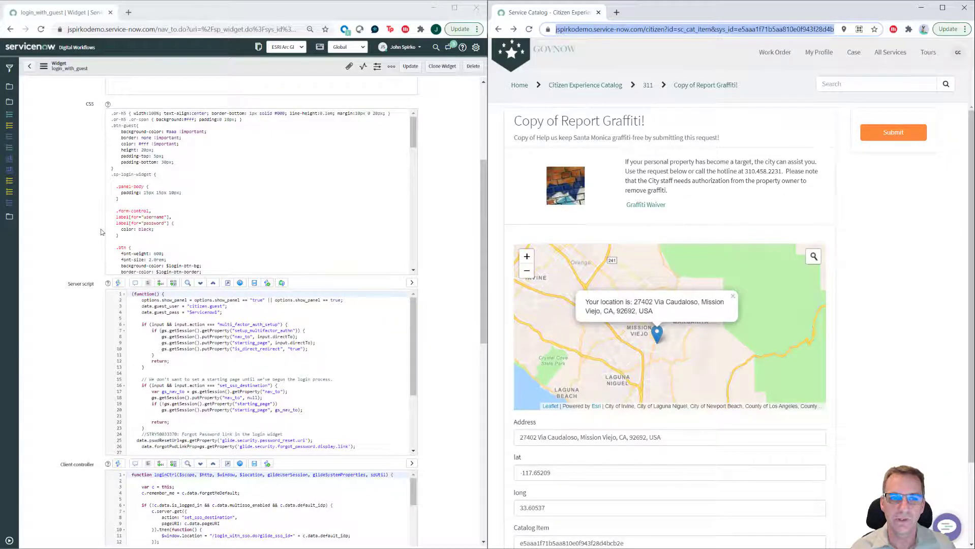
{"action": "scroll", "coordinate": [100, 232], "scroll_direction": "down", "scroll_amount": 5}
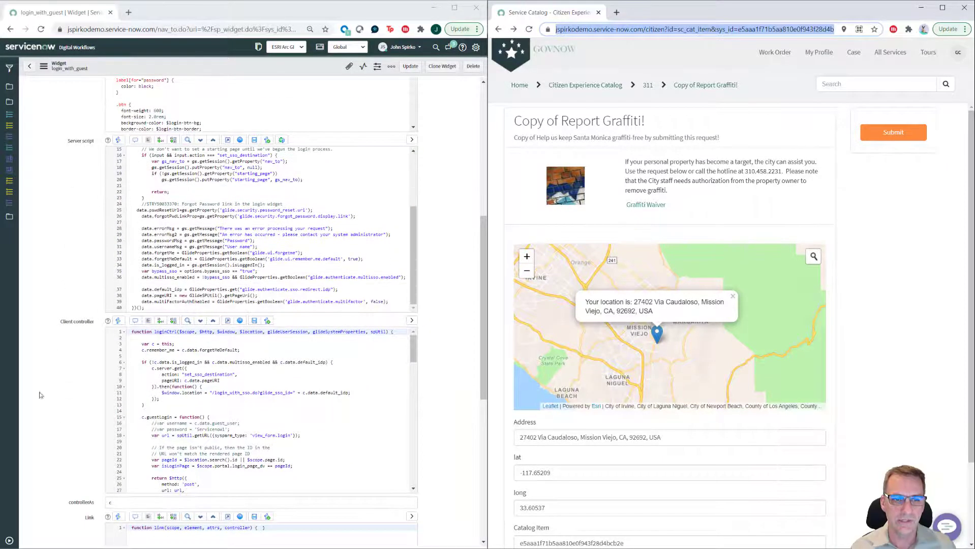
{"action": "scroll", "coordinate": [41, 396], "scroll_direction": "down", "scroll_amount": 5}
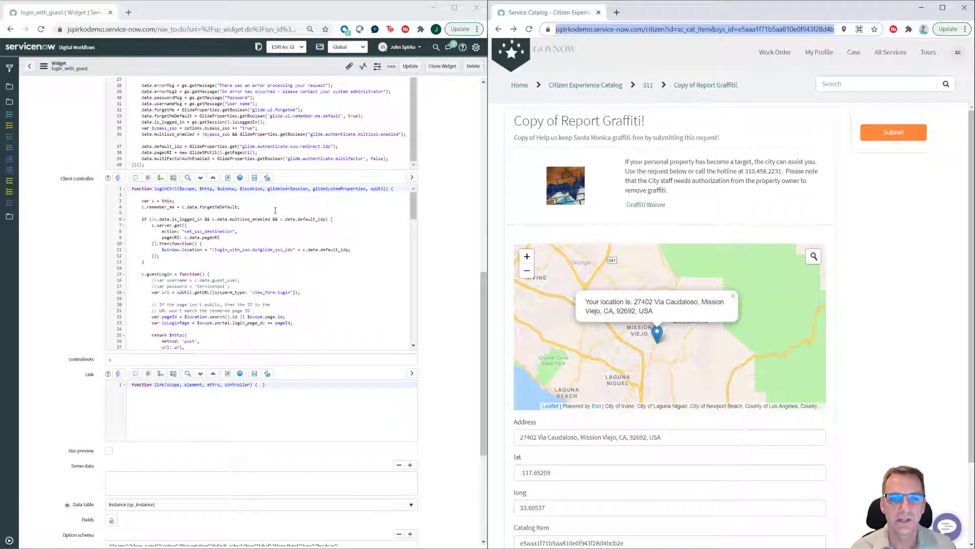
{"action": "scroll", "coordinate": [175, 239], "scroll_direction": "up", "scroll_amount": 10}
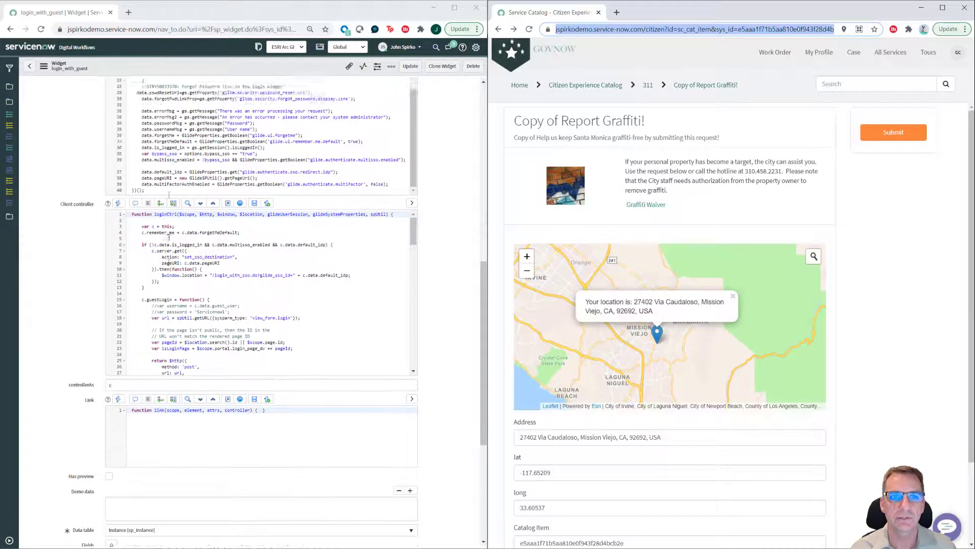
{"action": "scroll", "coordinate": [169, 237], "scroll_direction": "up", "scroll_amount": 7}
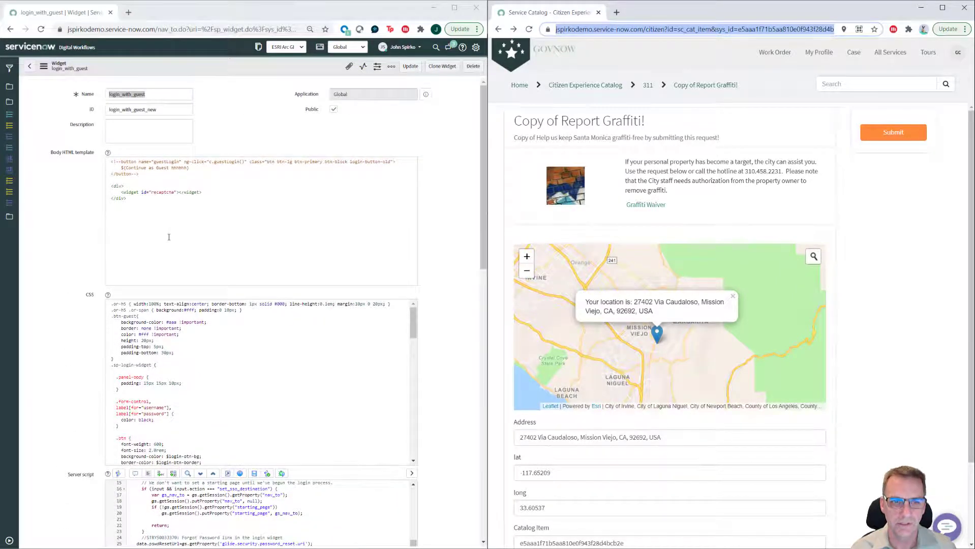
{"action": "scroll", "coordinate": [64, 339], "scroll_direction": "down", "scroll_amount": 5}
{"action": "scroll", "coordinate": [191, 379], "scroll_direction": "up", "scroll_amount": 5}
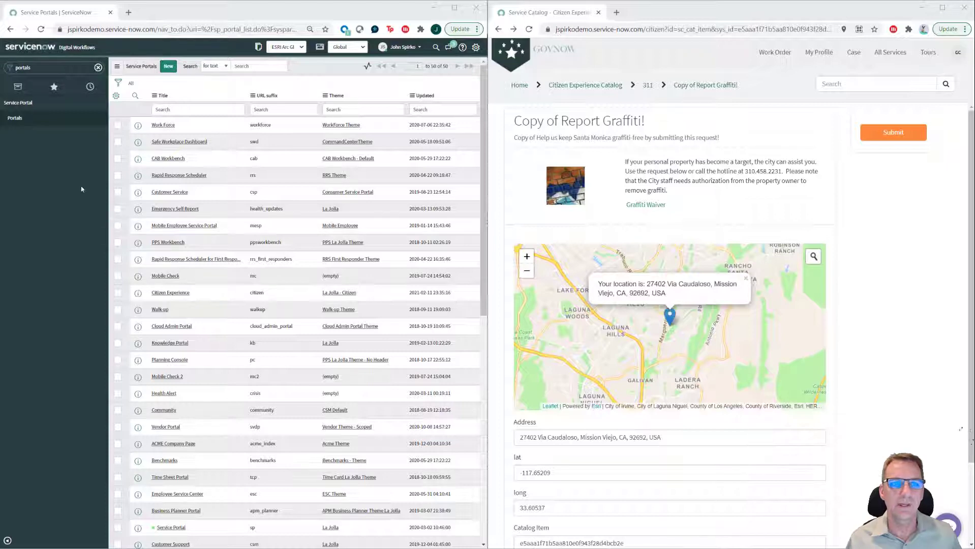
- Open the Service Portal > Portals list and browse the portals
{"action": "left_click", "coordinate": [21, 119]}
{"action": "left_click", "coordinate": [21, 121]}
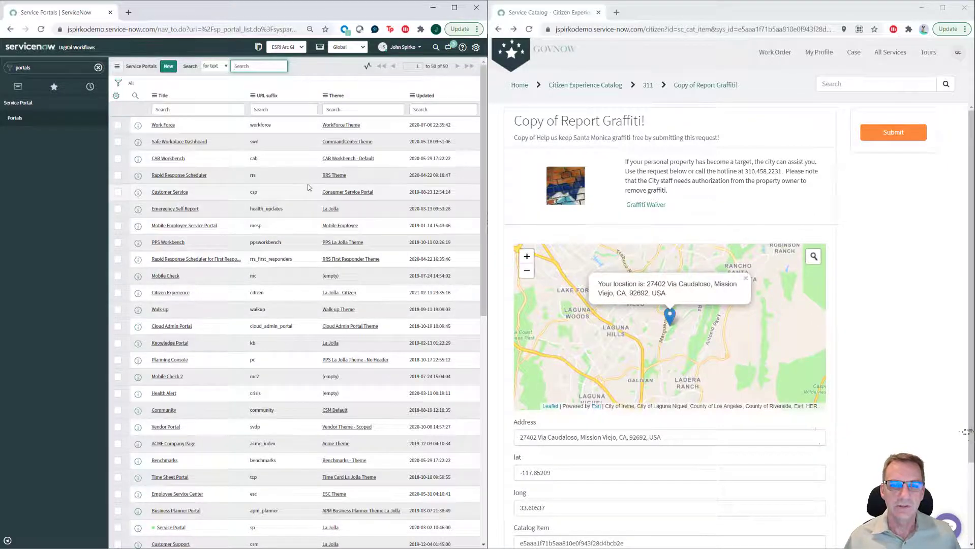
{"action": "scroll", "coordinate": [308, 187], "scroll_direction": "down", "scroll_amount": 7}
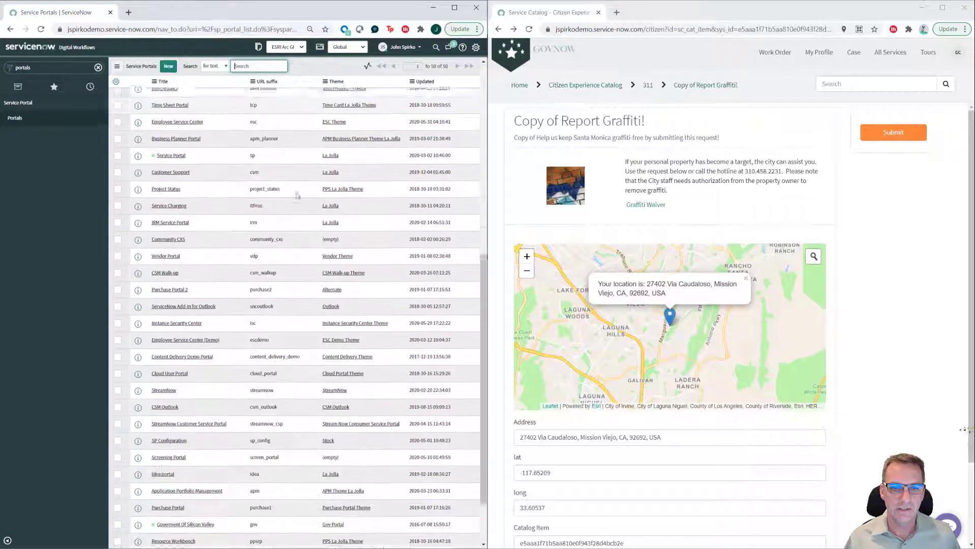
{"action": "scroll", "coordinate": [298, 196], "scroll_direction": "down", "scroll_amount": 1}
{"action": "scroll", "coordinate": [297, 196], "scroll_direction": "down", "scroll_amount": 1}
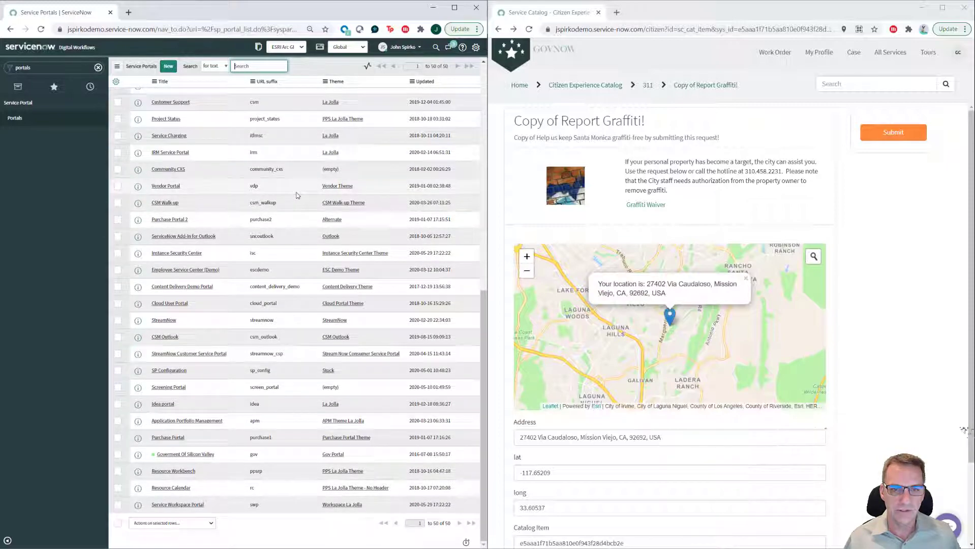
{"action": "scroll", "coordinate": [297, 196], "scroll_direction": "up", "scroll_amount": 8}
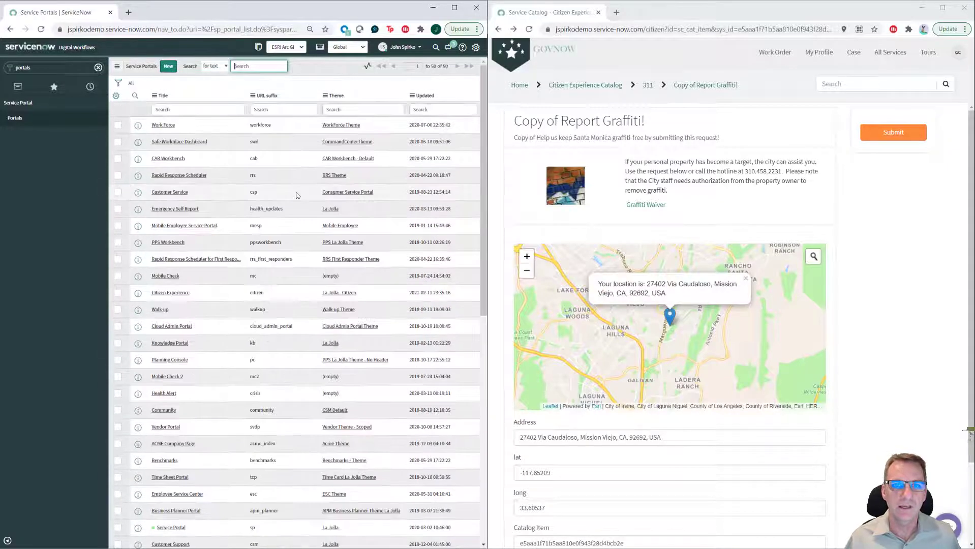
- Filter URL suffix by *citi, open Citizen Experience, and select its citizen_login_new login page
{"action": "left_click", "coordinate": [289, 110]}
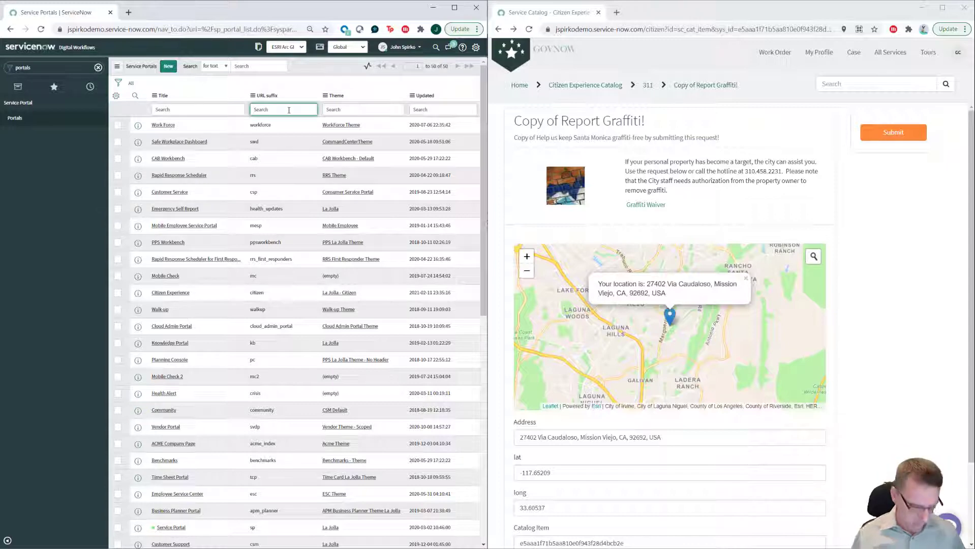
{"action": "type", "text": "*citi"}
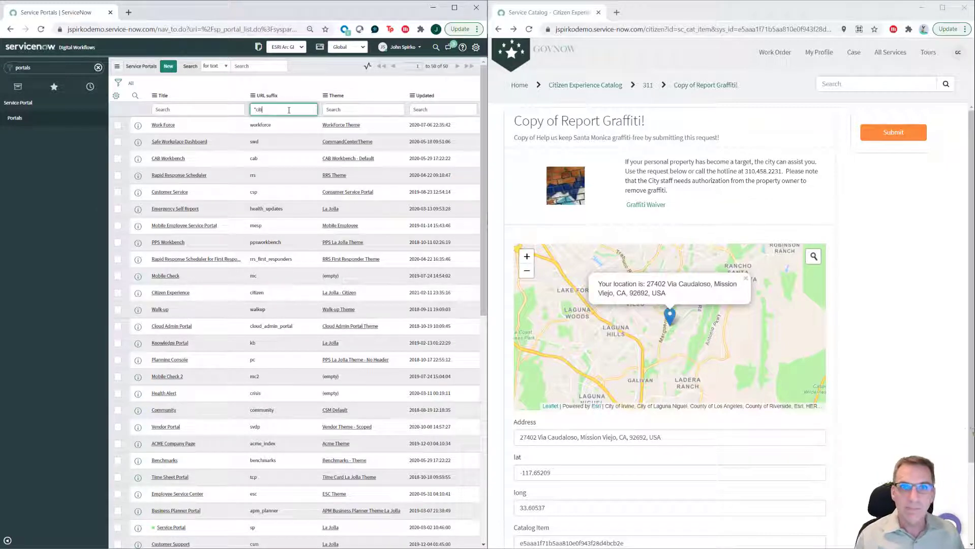
{"action": "key", "text": "Return"}
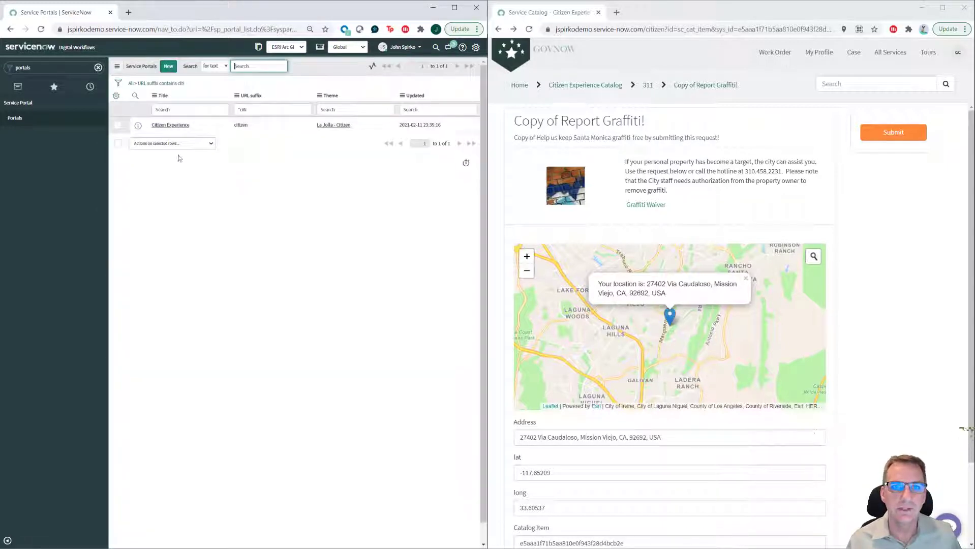
{"action": "left_click", "coordinate": [175, 126]}
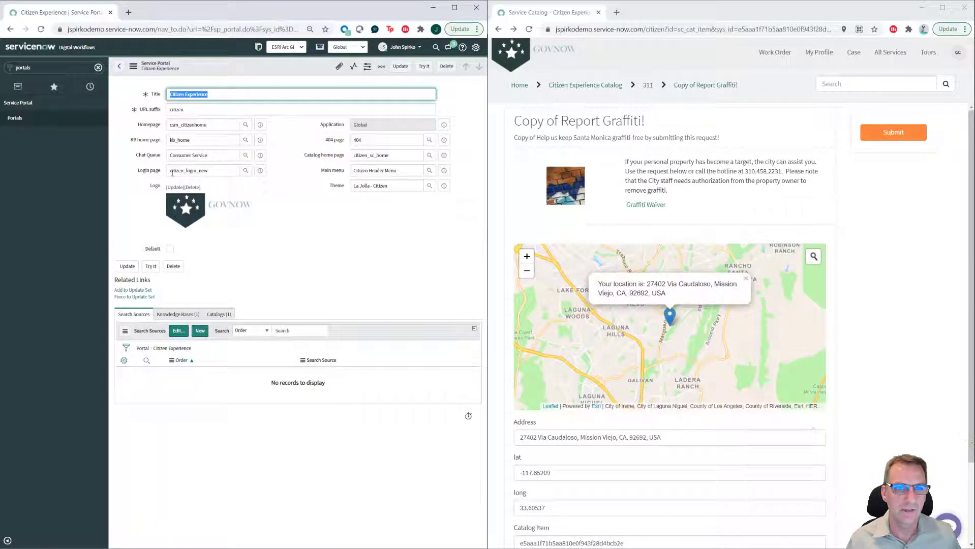
{"action": "left_click_drag", "start_coordinate": [171, 171], "coordinate": [212, 168]}
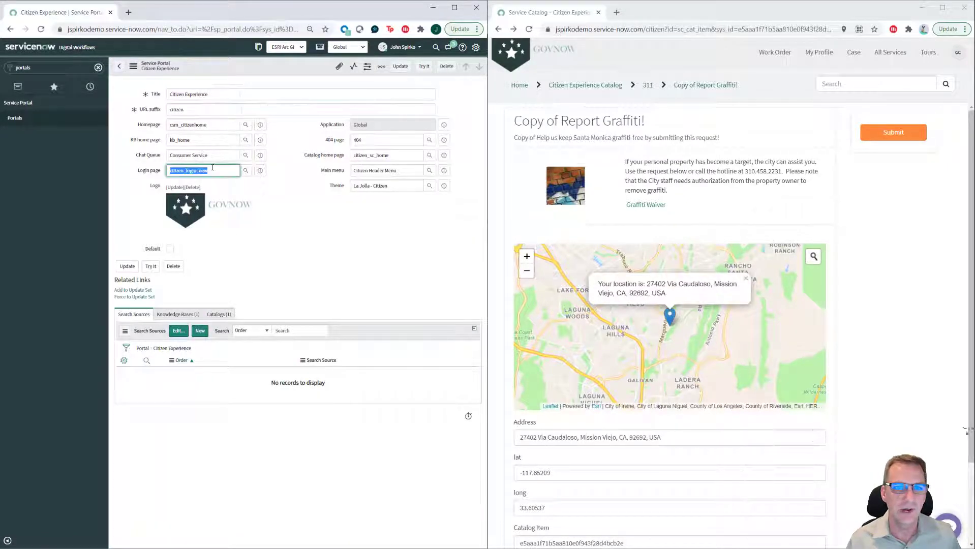